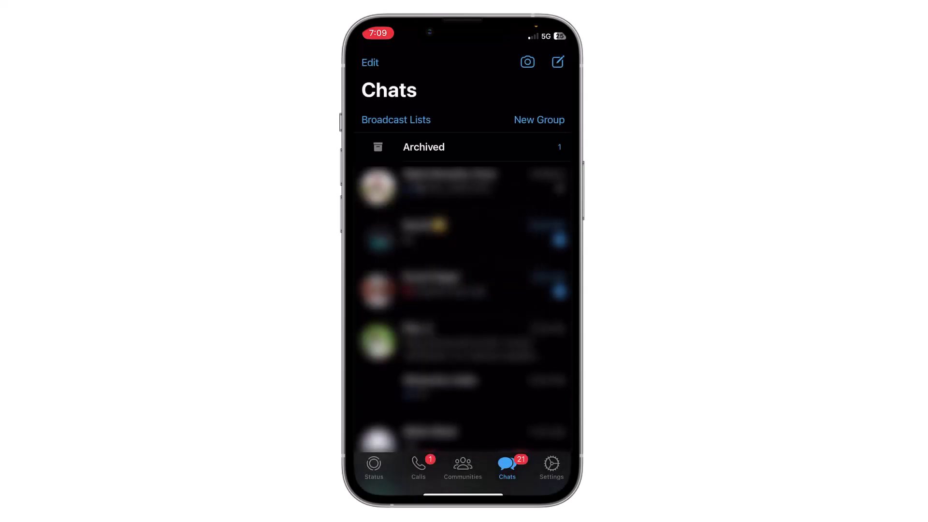
Go from Settings through Storage and Data into Manage Storage
{"action": "left_click", "coordinate": [551, 468]}
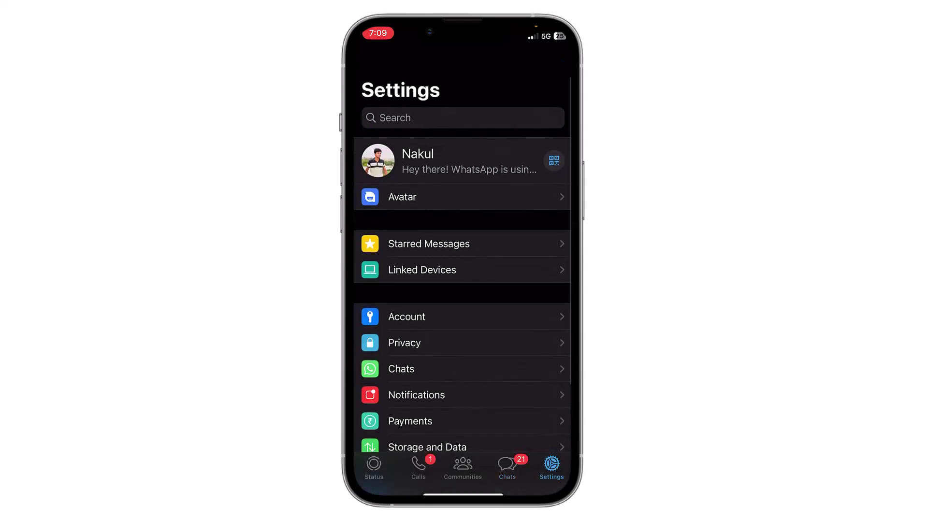
{"action": "scroll", "coordinate": [463, 290], "scroll_direction": "down", "scroll_amount": 3}
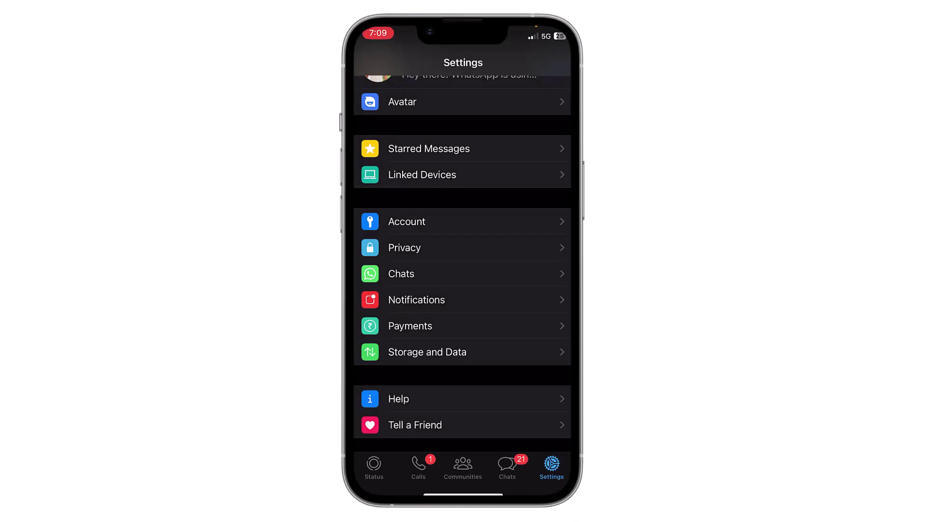
{"action": "left_click", "coordinate": [428, 351]}
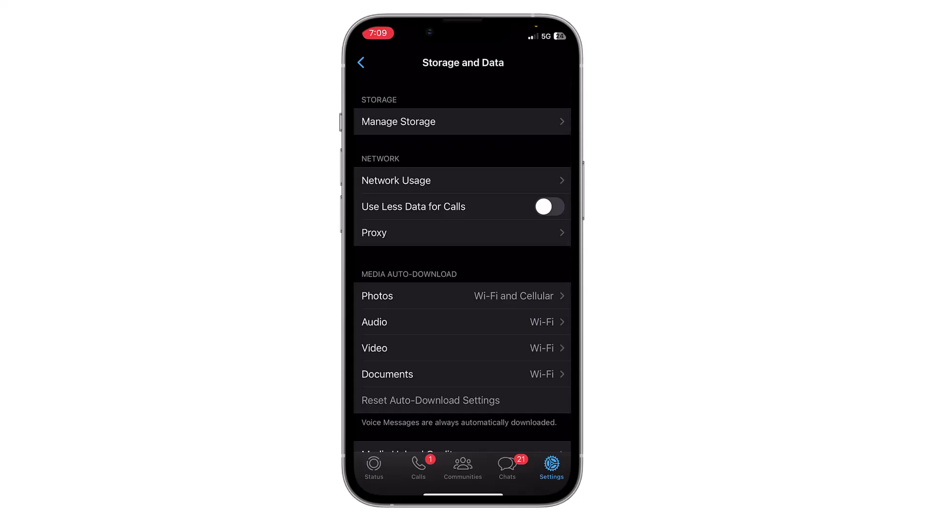
{"action": "left_click", "coordinate": [399, 121]}
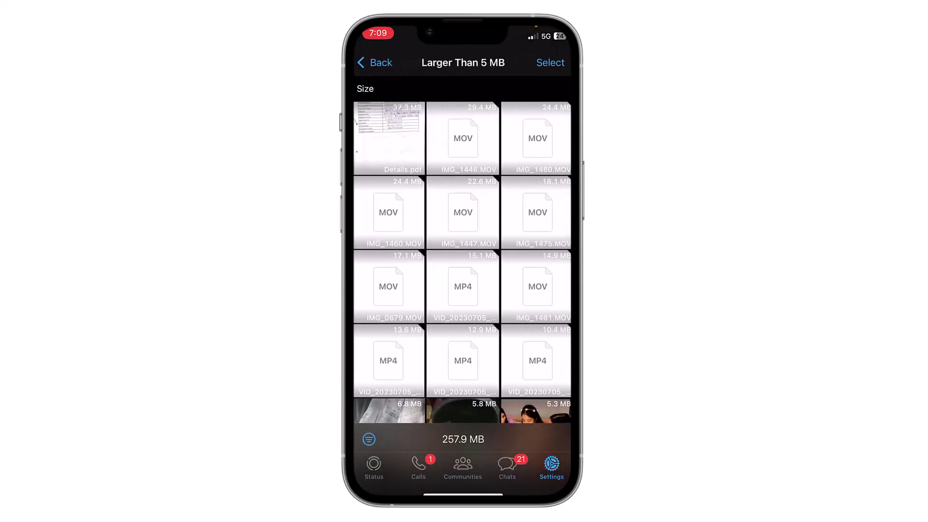
Select the nine largest files in the over-5 MB list
{"action": "left_click", "coordinate": [550, 62]}
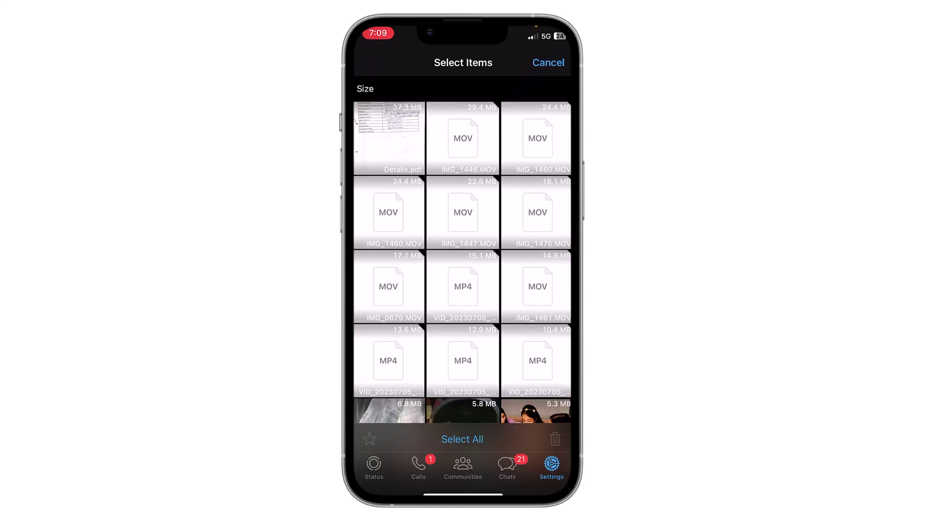
{"action": "left_click", "coordinate": [389, 138]}
{"action": "left_click", "coordinate": [463, 138]}
{"action": "left_click", "coordinate": [538, 139]}
{"action": "left_click", "coordinate": [389, 212]}
{"action": "left_click", "coordinate": [463, 212]}
{"action": "left_click", "coordinate": [537, 212]}
{"action": "left_click", "coordinate": [389, 287]}
{"action": "left_click", "coordinate": [462, 286]}
{"action": "left_click", "coordinate": [538, 286]}
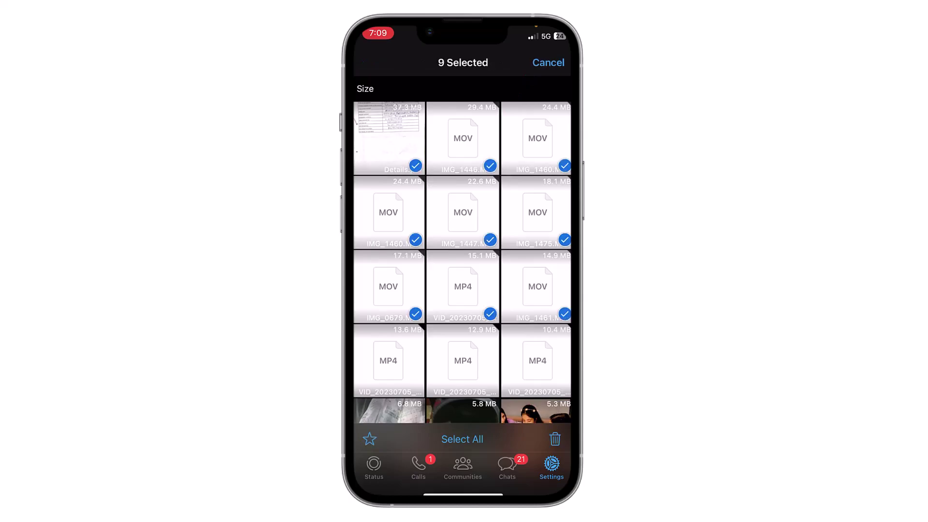
Delete the nine selected files, leaving 79.1 MB, and return to the storage overview
{"action": "left_click", "coordinate": [555, 438]}
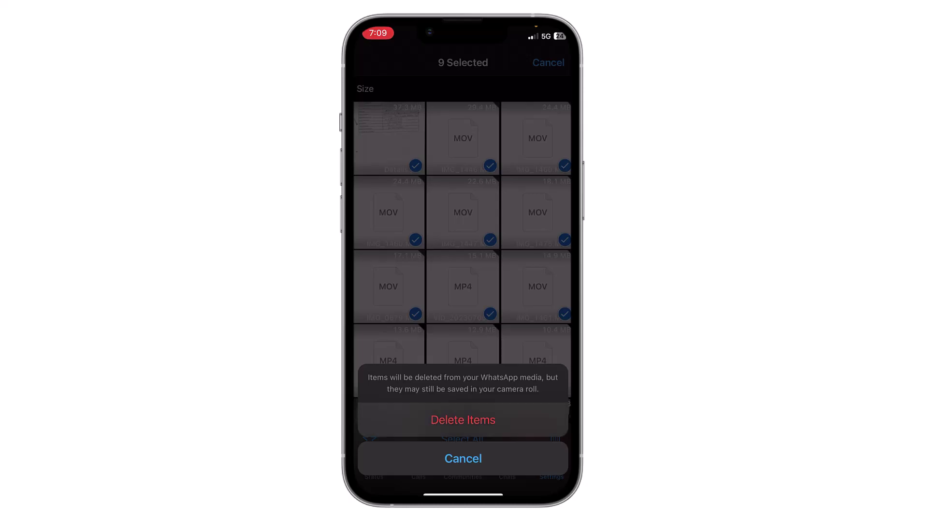
{"action": "left_click", "coordinate": [462, 420]}
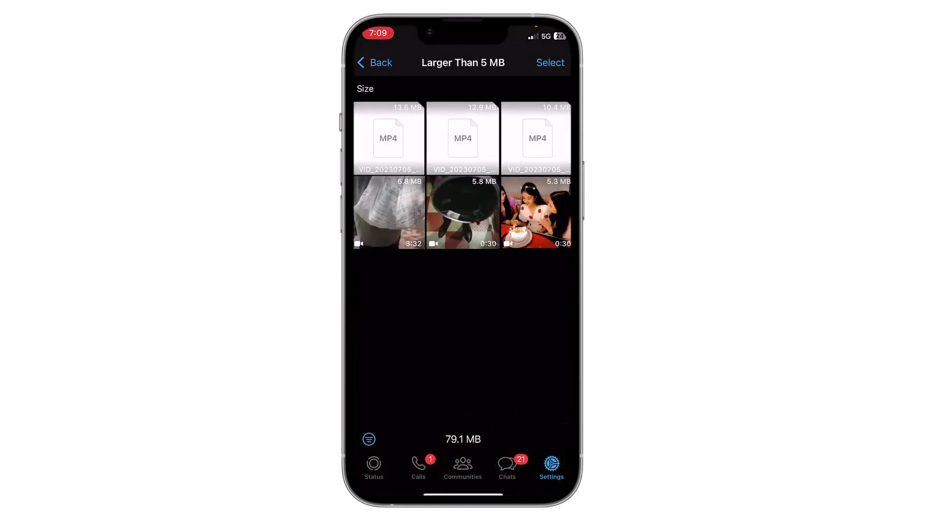
{"action": "left_click", "coordinate": [375, 63]}
{"action": "scroll", "coordinate": [462, 290], "scroll_direction": "down", "scroll_amount": 3}
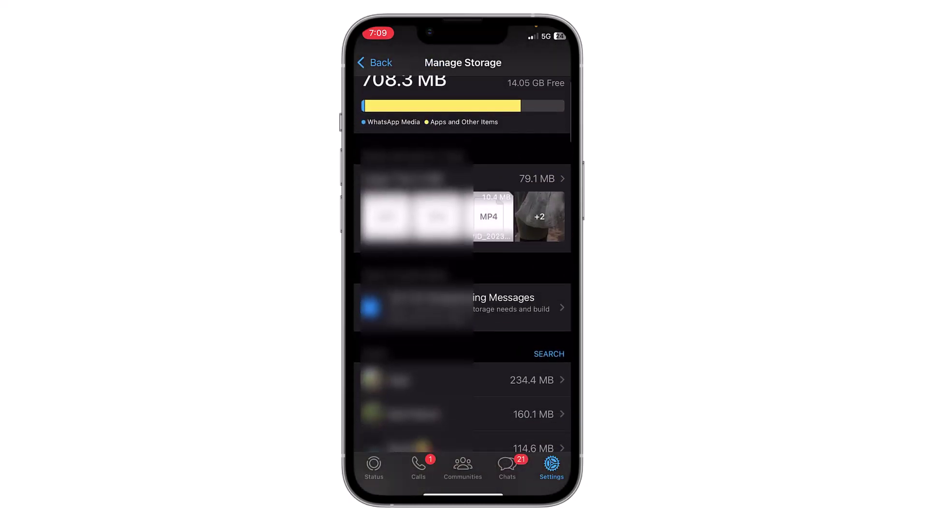
{"action": "scroll", "coordinate": [463, 290], "scroll_direction": "down", "scroll_amount": 3}
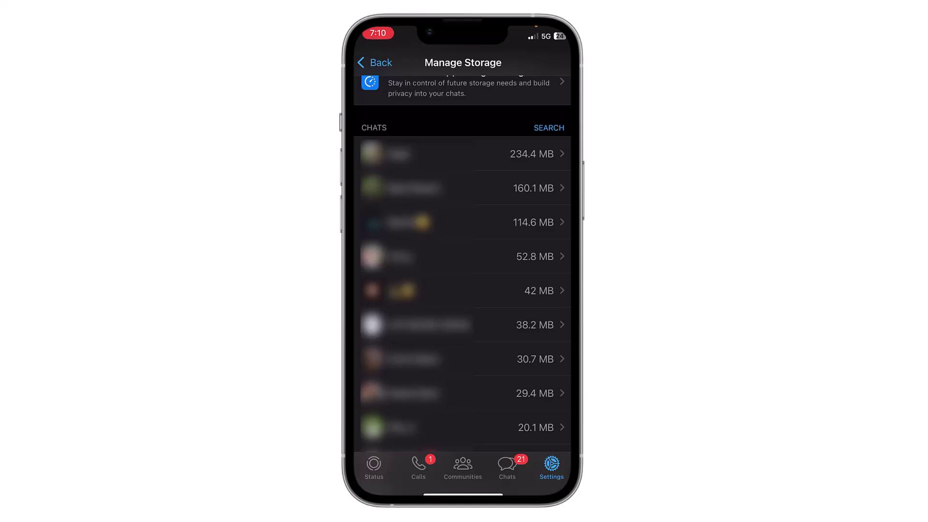
Delete twelve media items from the top chat, cutting it from 234.4 MB to 195.7 MB
{"action": "left_click", "coordinate": [464, 154]}
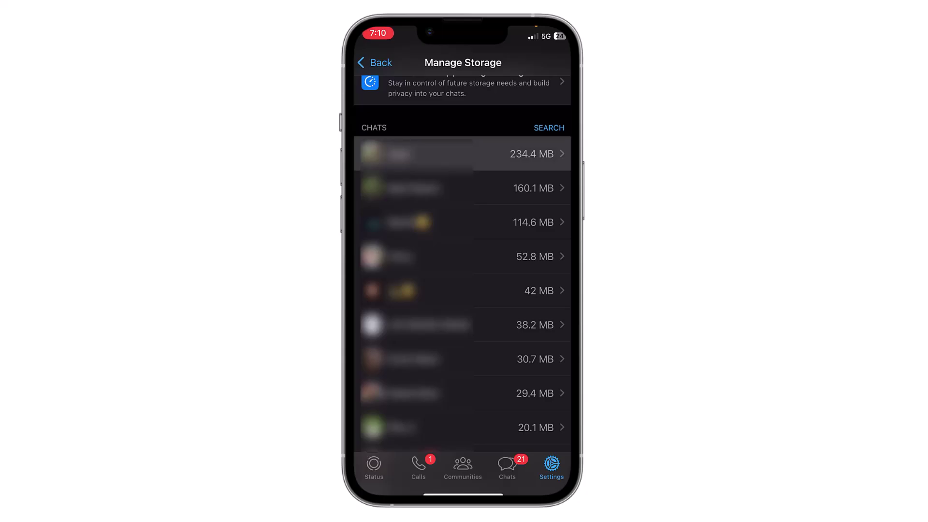
{"action": "left_click", "coordinate": [549, 63]}
{"action": "mouse_move", "coordinate": [389, 138]}
{"action": "left_mouse_down"}
{"action": "mouse_move", "coordinate": [463, 138]}
{"action": "mouse_move", "coordinate": [463, 287]}
{"action": "mouse_move", "coordinate": [536, 360]}
{"action": "left_mouse_up"}
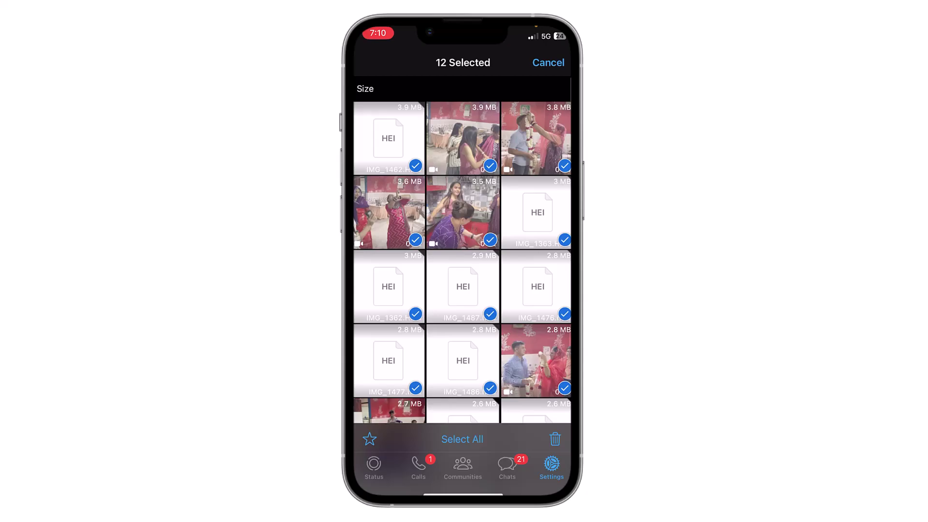
{"action": "left_click", "coordinate": [555, 439]}
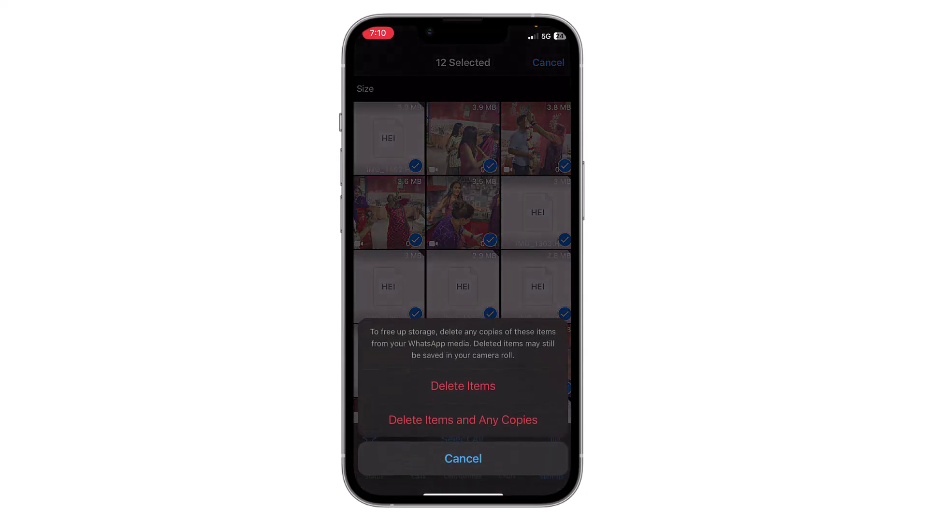
{"action": "left_click", "coordinate": [462, 386]}
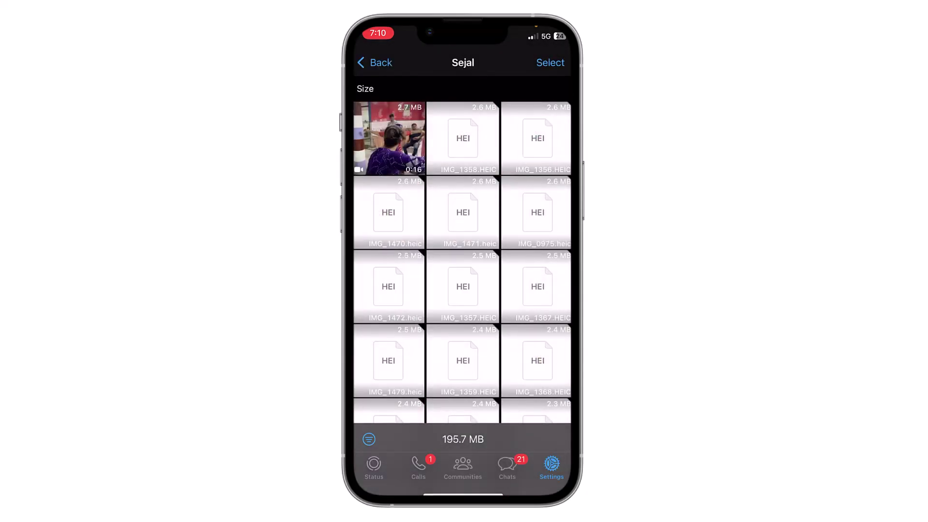
{"action": "left_click", "coordinate": [375, 62]}
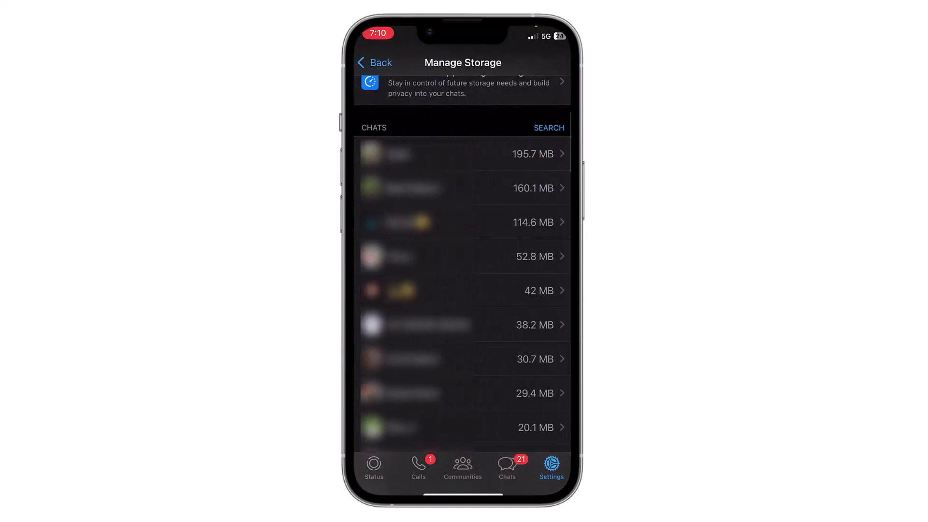
{"action": "scroll", "coordinate": [463, 251], "scroll_direction": "up", "scroll_amount": 5}
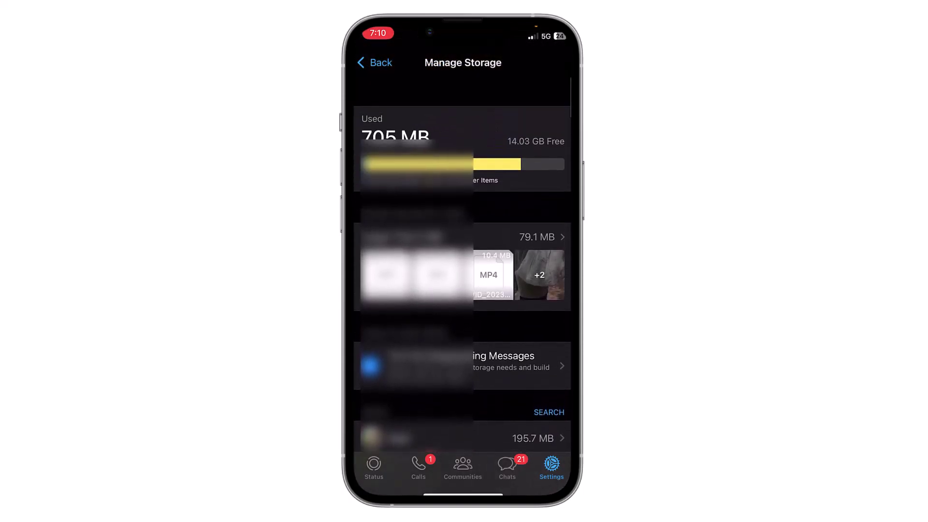